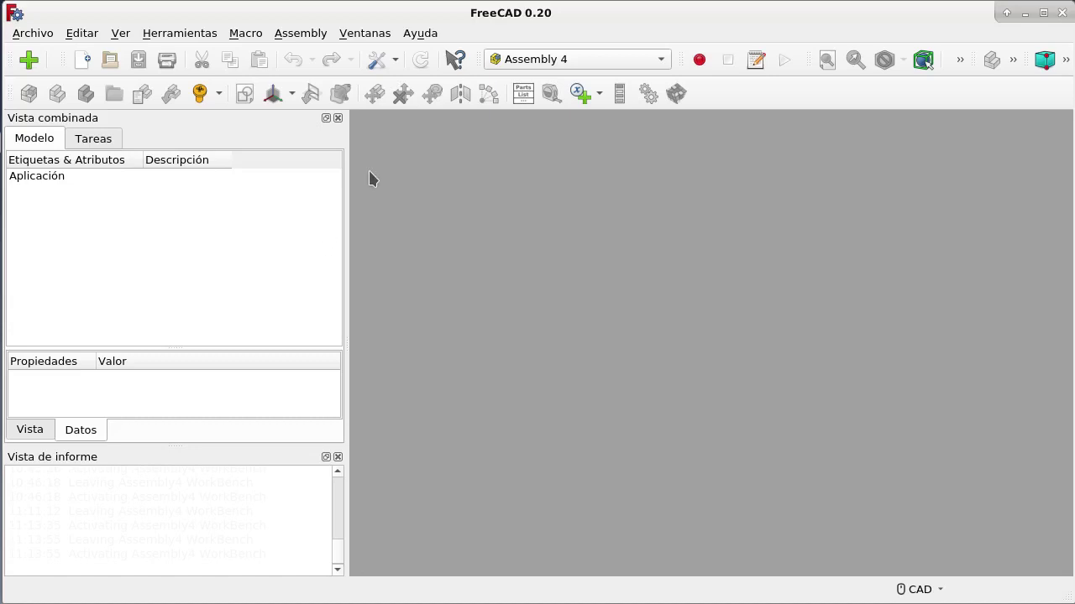
Step: Show FreeCAD's About dialog from the Help menu to confirm version 0.20
{"action": "left_click", "coordinate": [418, 35]}
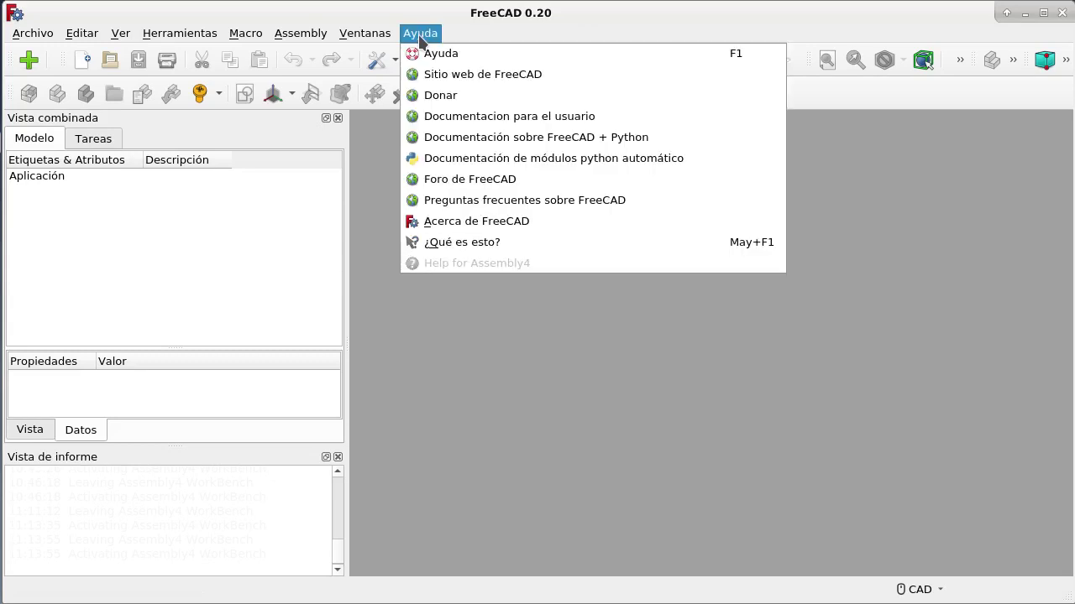
{"action": "left_click", "coordinate": [471, 230]}
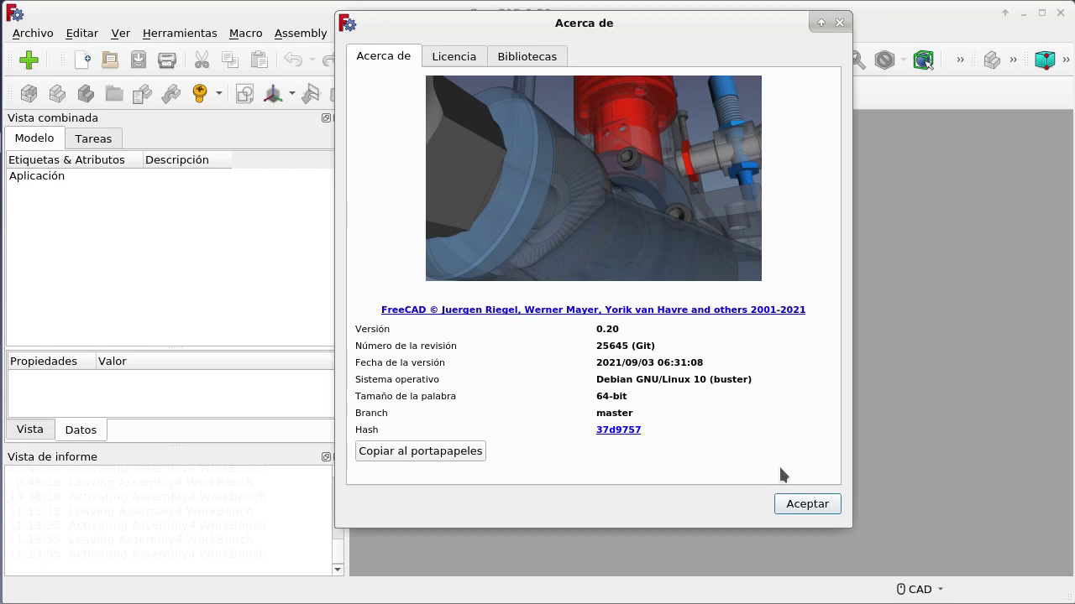
Step: Close the About dialog with Aceptar to return to the Assembly 4 main window
{"action": "left_click", "coordinate": [807, 506]}
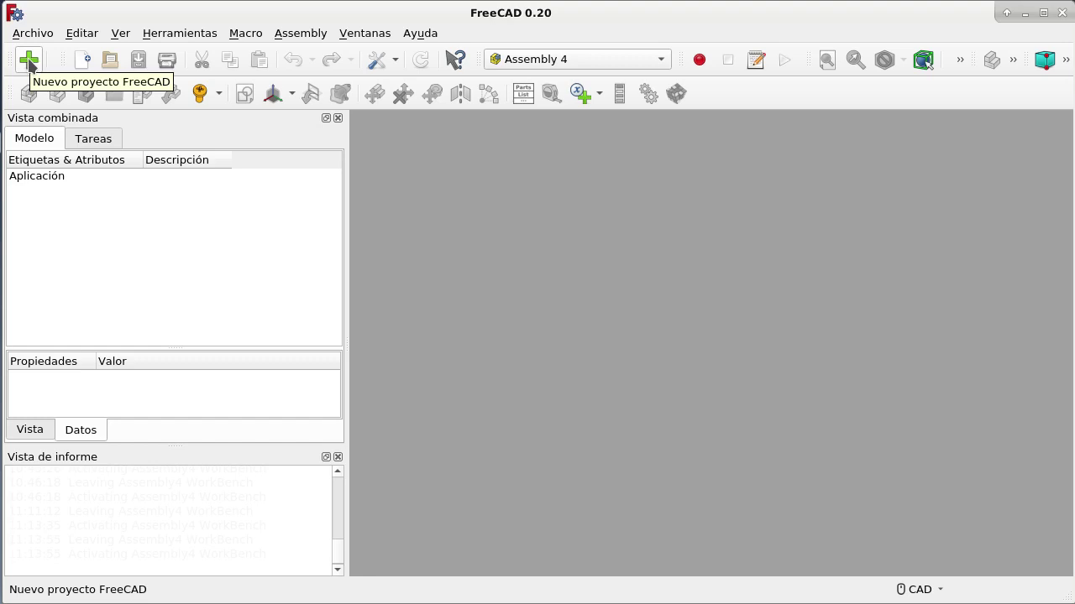
Step: Start a new Assembly4 project and reposition its .FCStd save dialog in /home/jruiz/Fc
{"action": "left_click", "coordinate": [29, 64]}
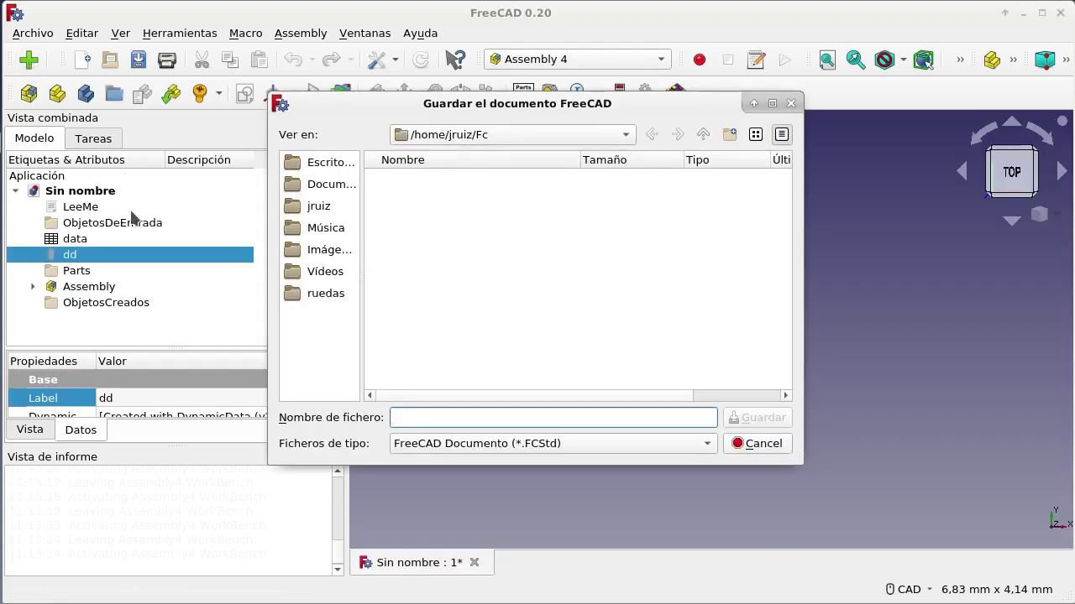
{"action": "left_click_drag", "start_coordinate": [378, 104], "coordinate": [504, 118]}
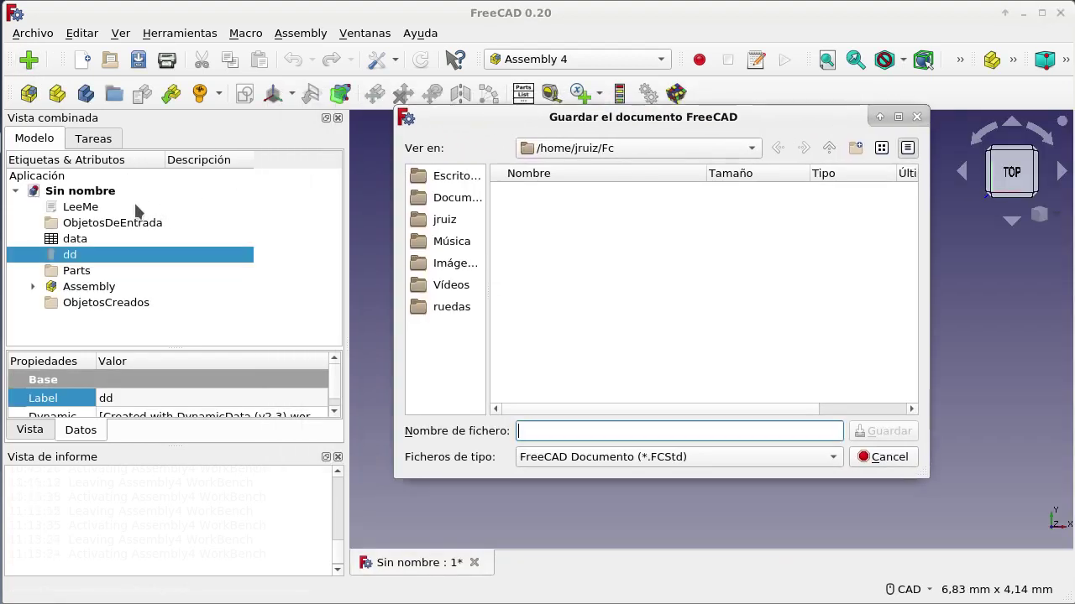